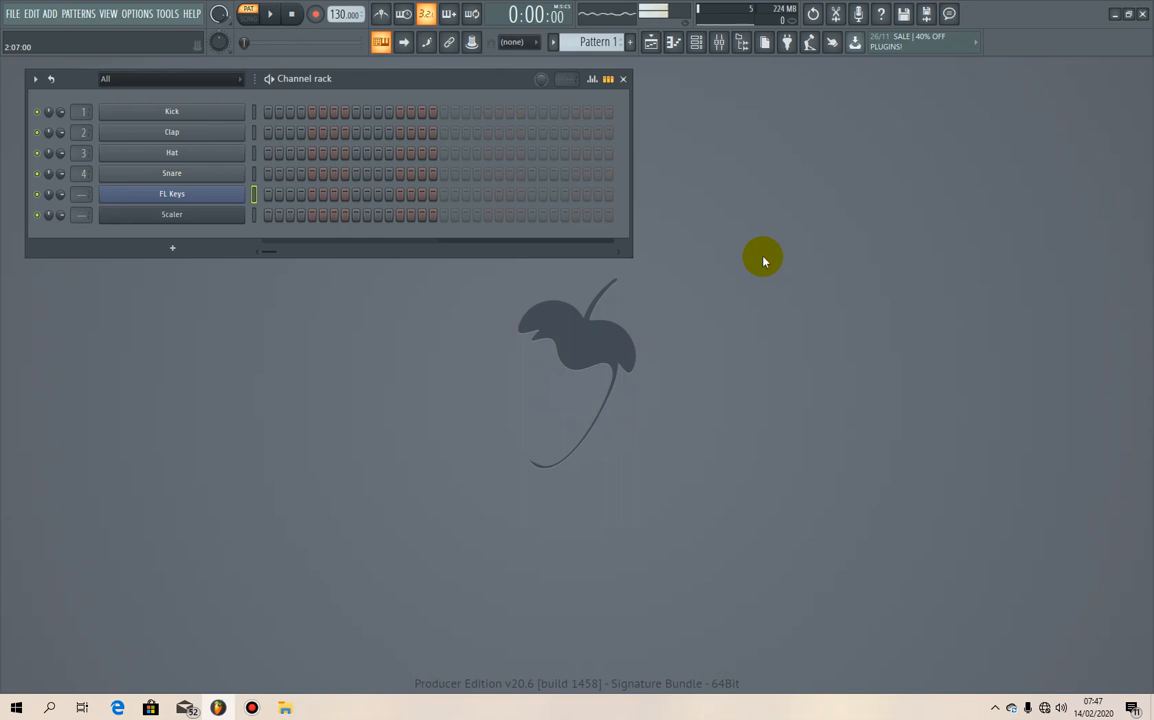
Open the FL Keys piano roll and draw a one-bar chord of C6, E6, G6 and A#6 in bar 1
right_click(183, 203)
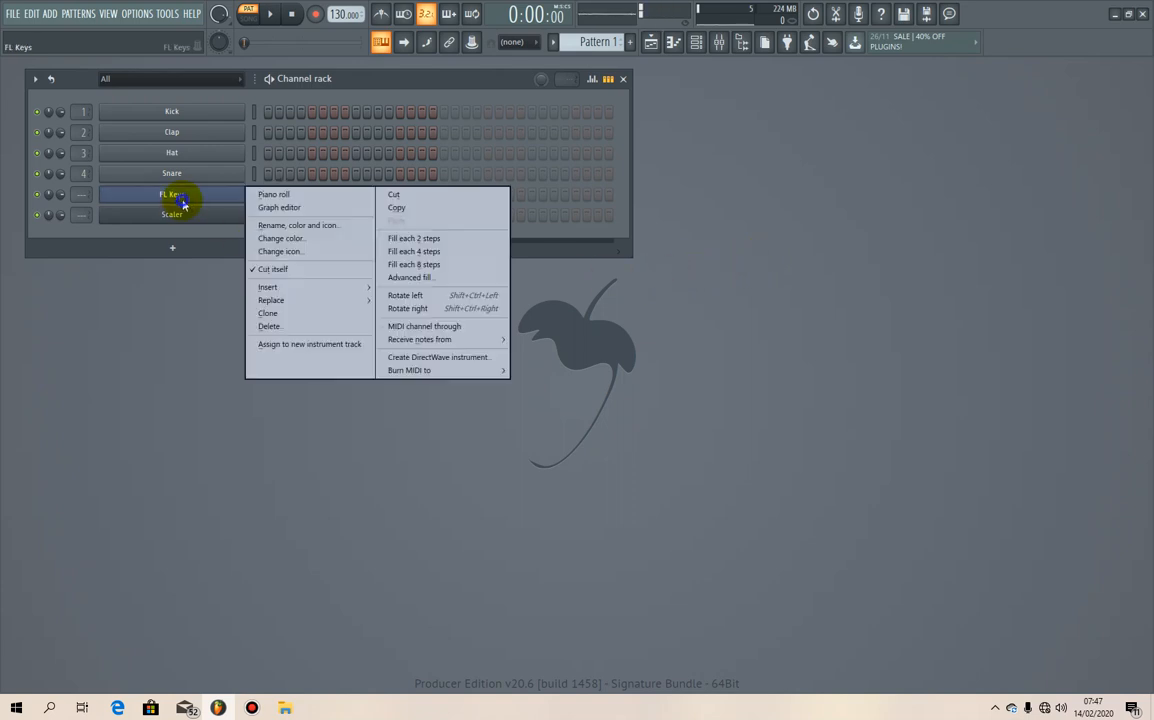
left_click(266, 198)
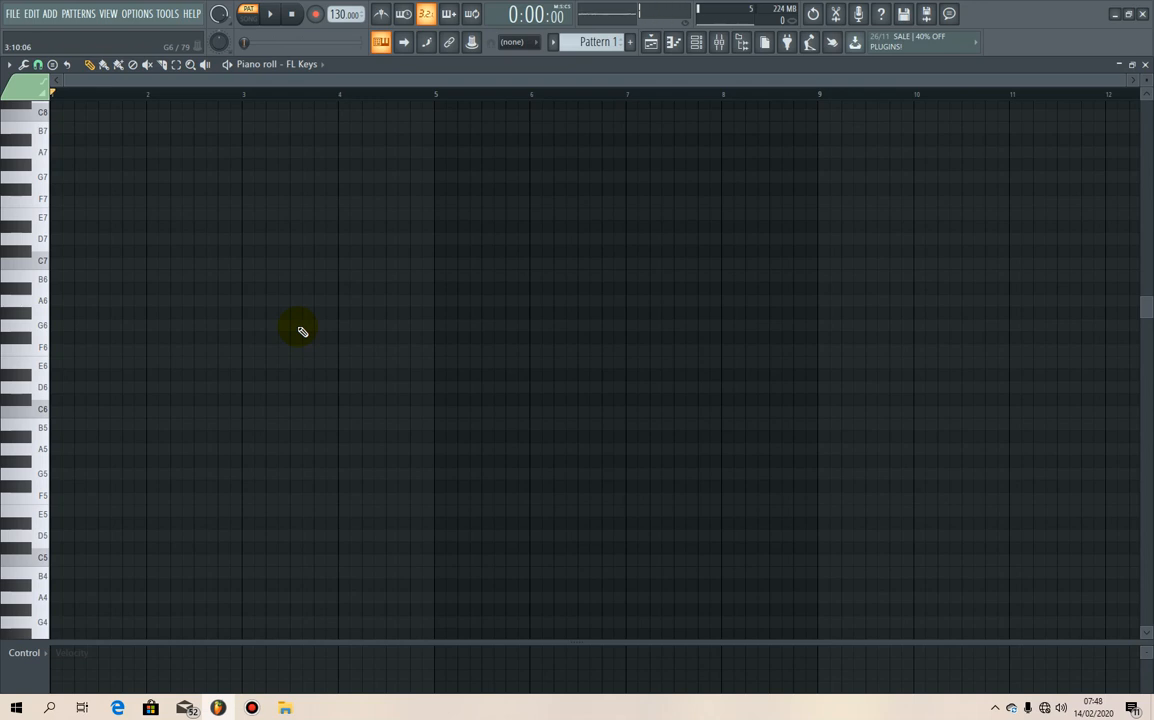
left_click(70, 413)
left_click_drag(42, 412, 21, 412)
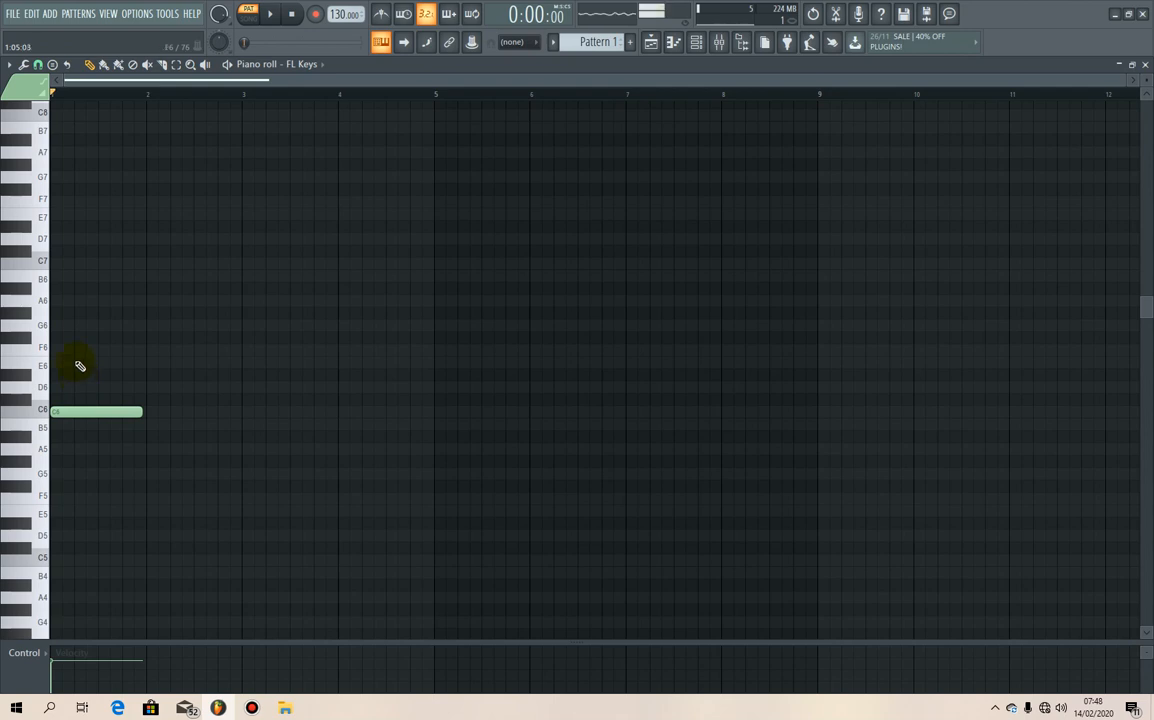
left_click(71, 362)
left_click_drag(69, 362, 57, 362)
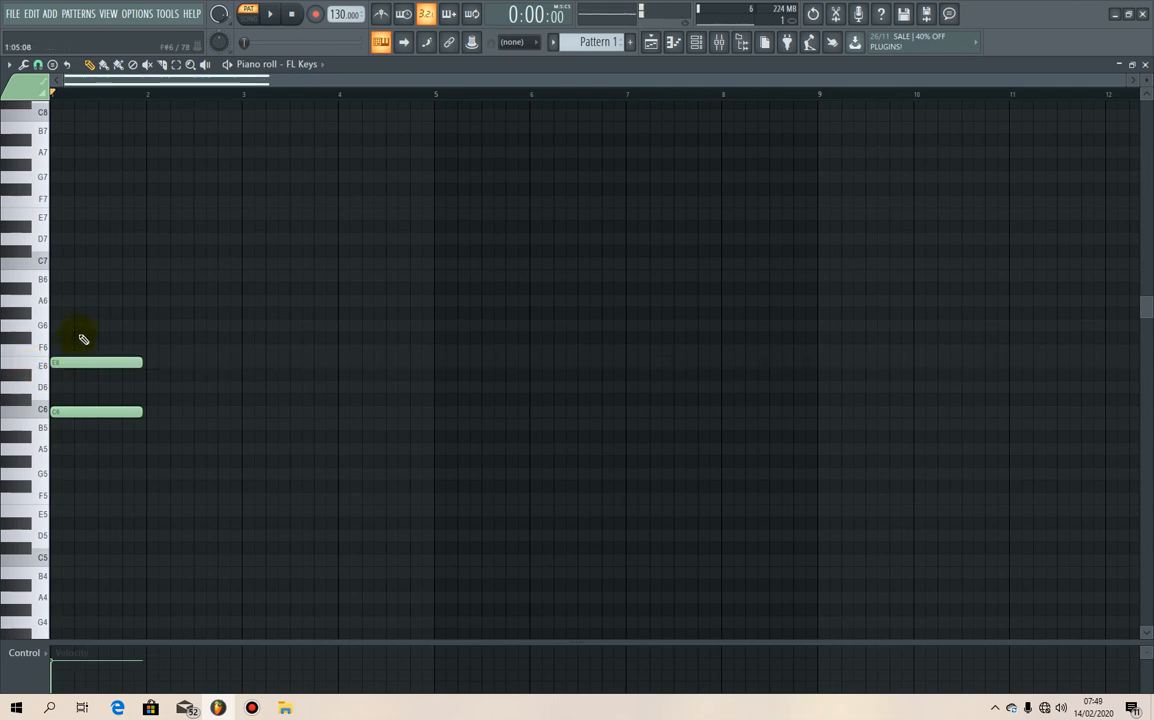
left_click(80, 326)
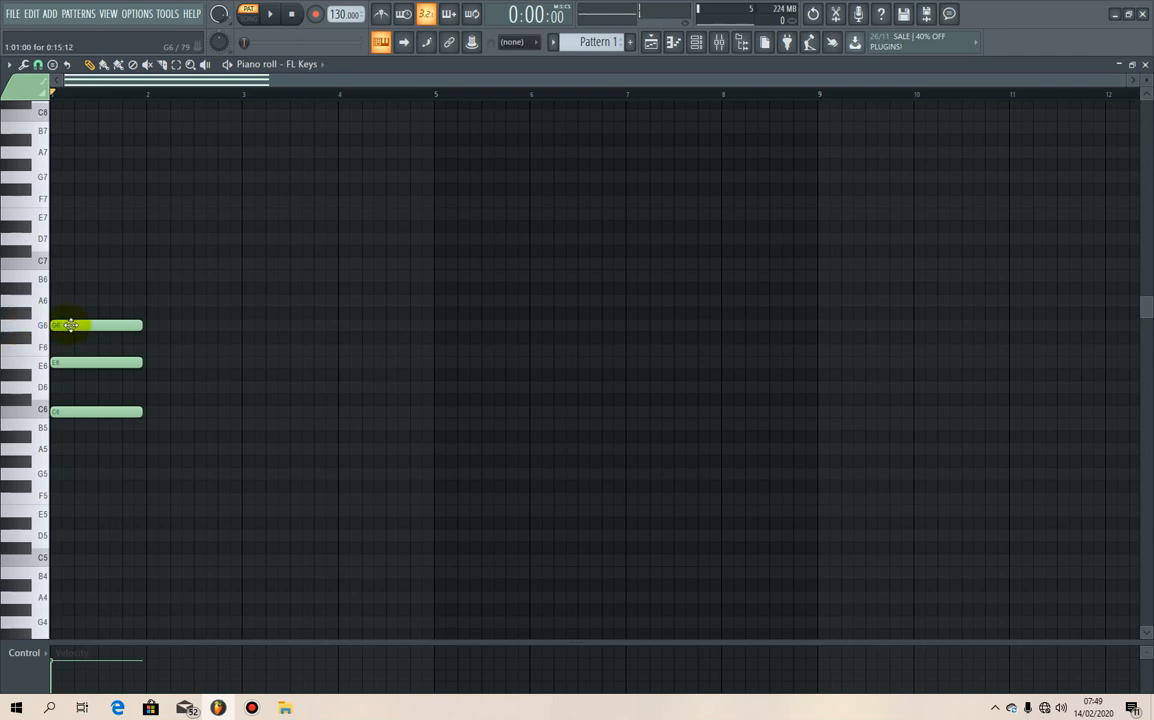
left_click(66, 288)
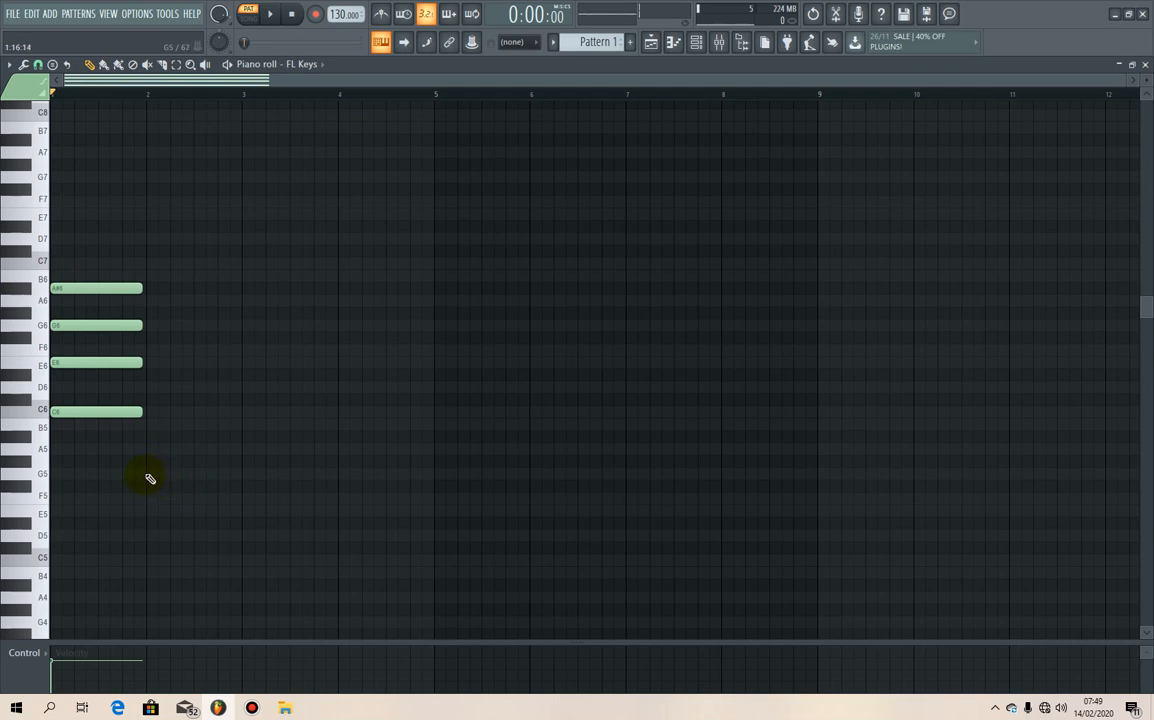
Draw a second one-bar chord of G5, A#5, D6 and F6 in bar 2
left_click(148, 474)
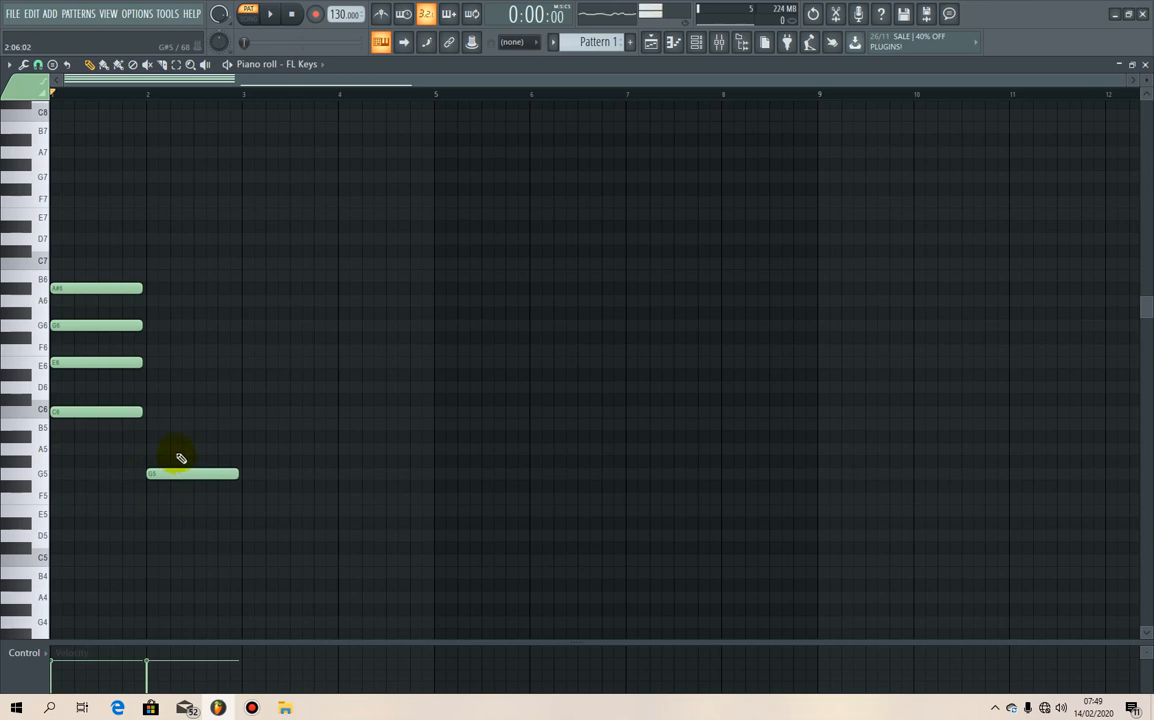
left_click(158, 436)
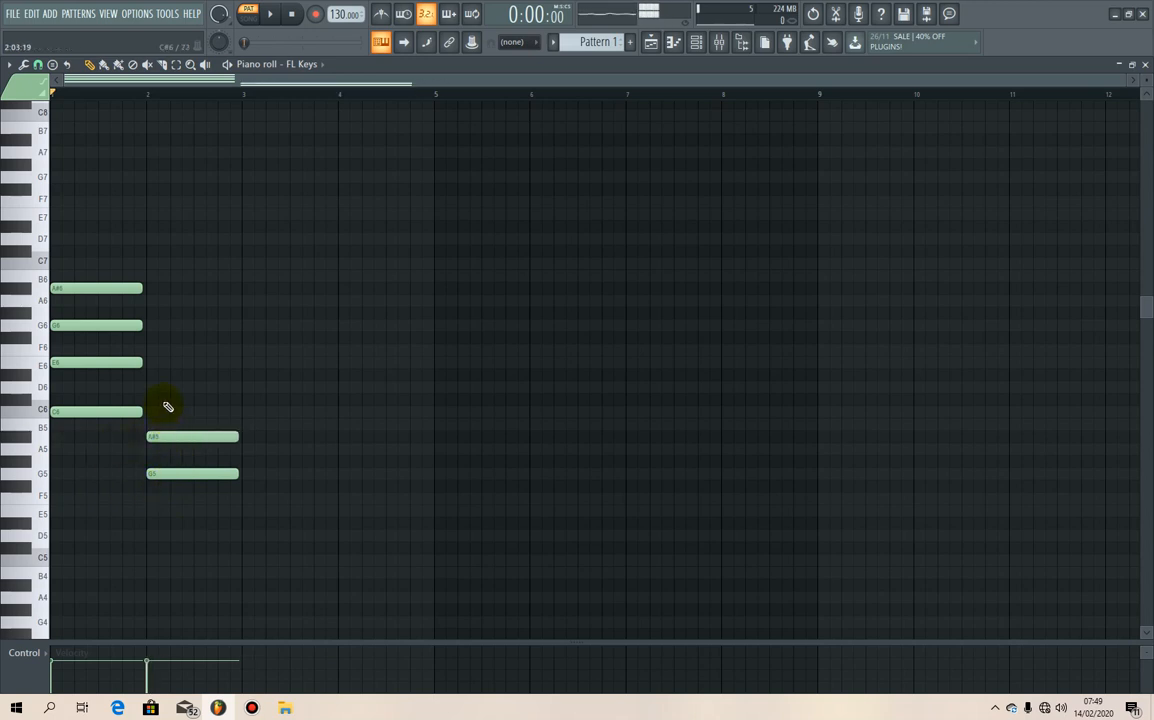
left_click(150, 387)
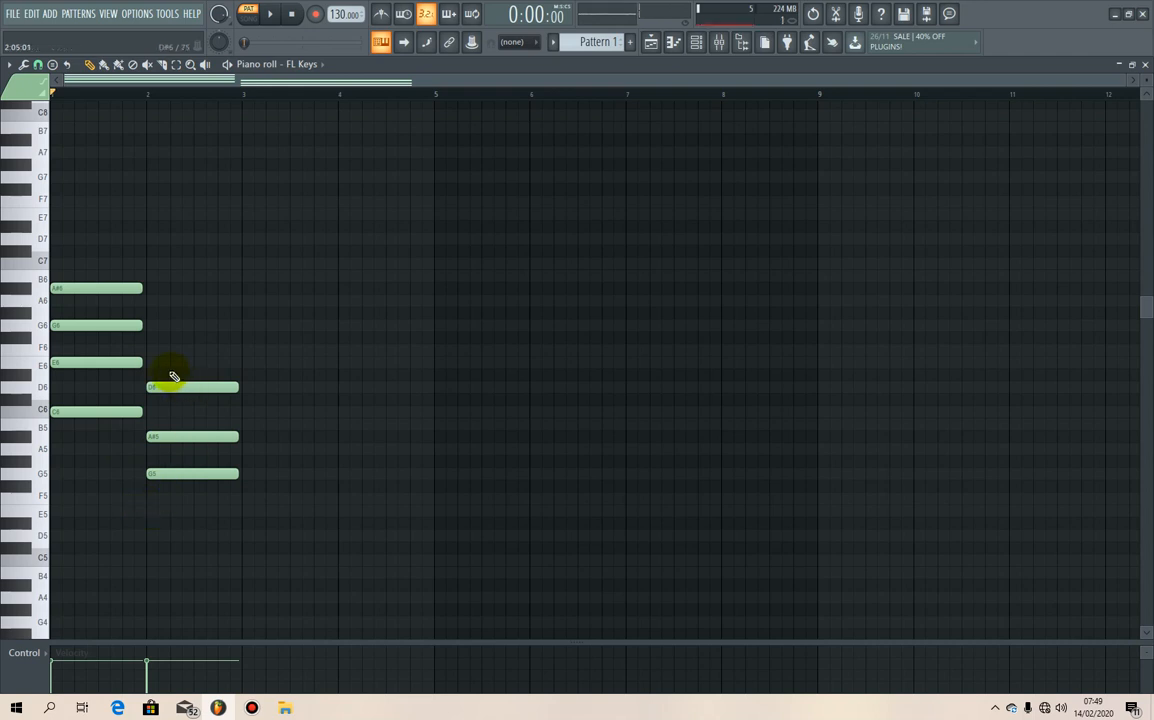
left_click(150, 349)
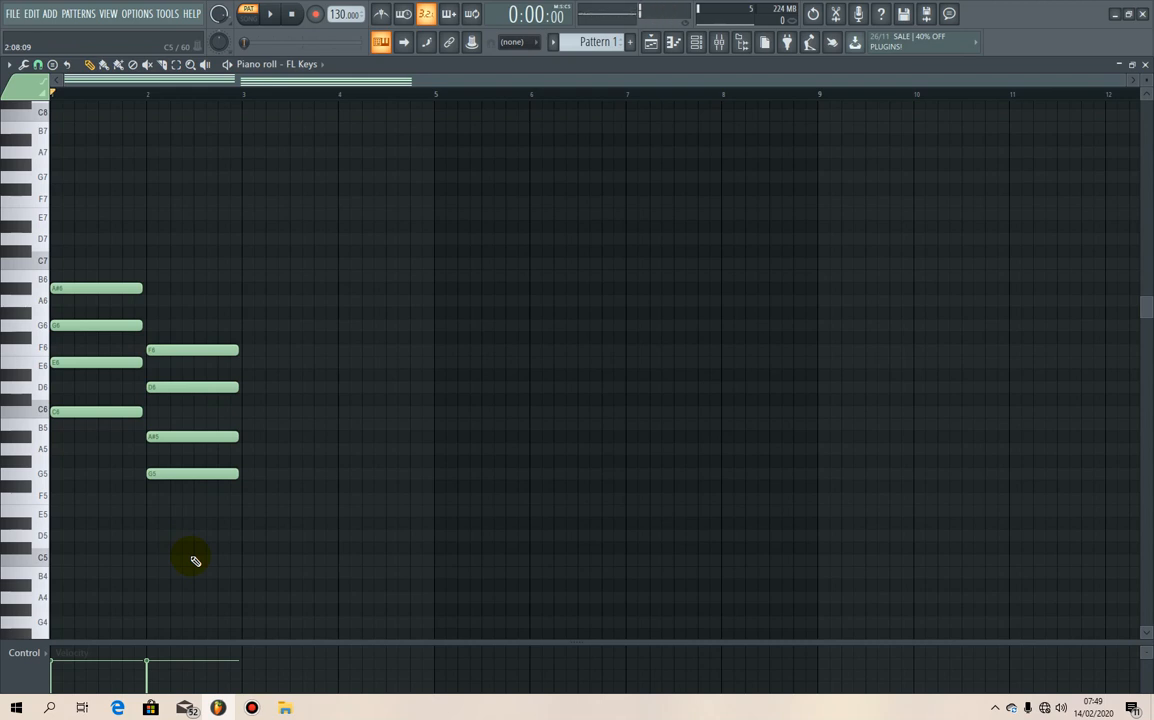
Delete every note of both hand-drawn chords and close the FL Keys piano roll
right_click(207, 280)
right_click(119, 213)
right_click(104, 297)
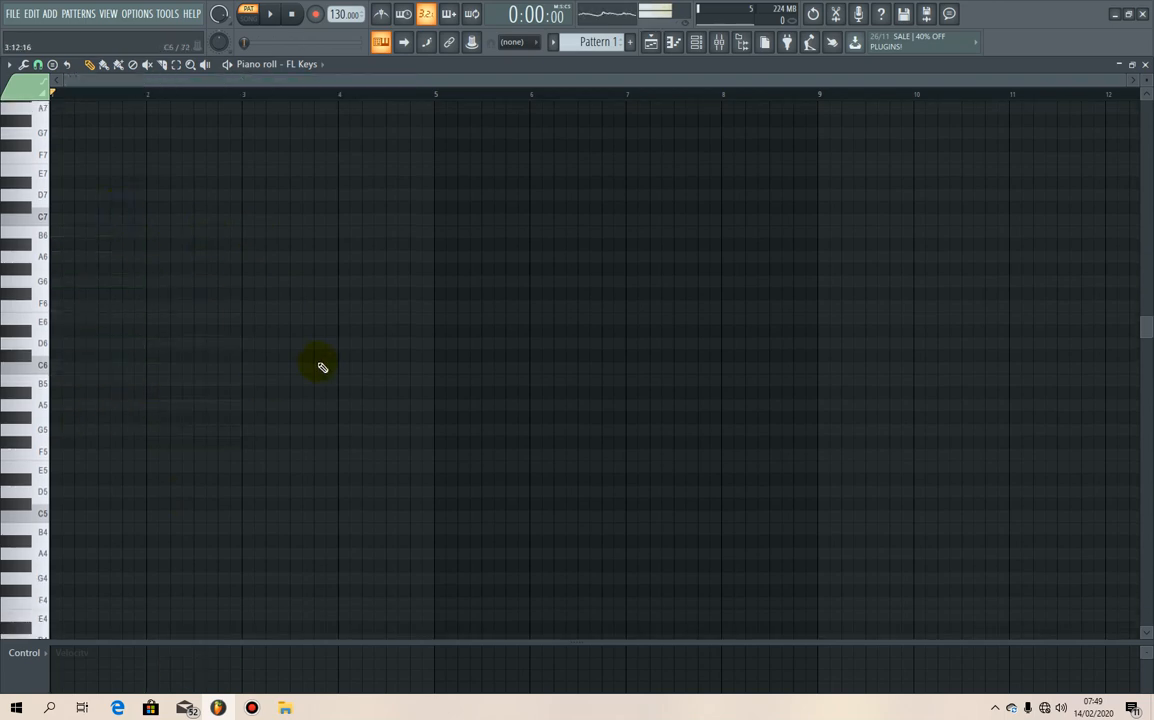
left_click(1142, 66)
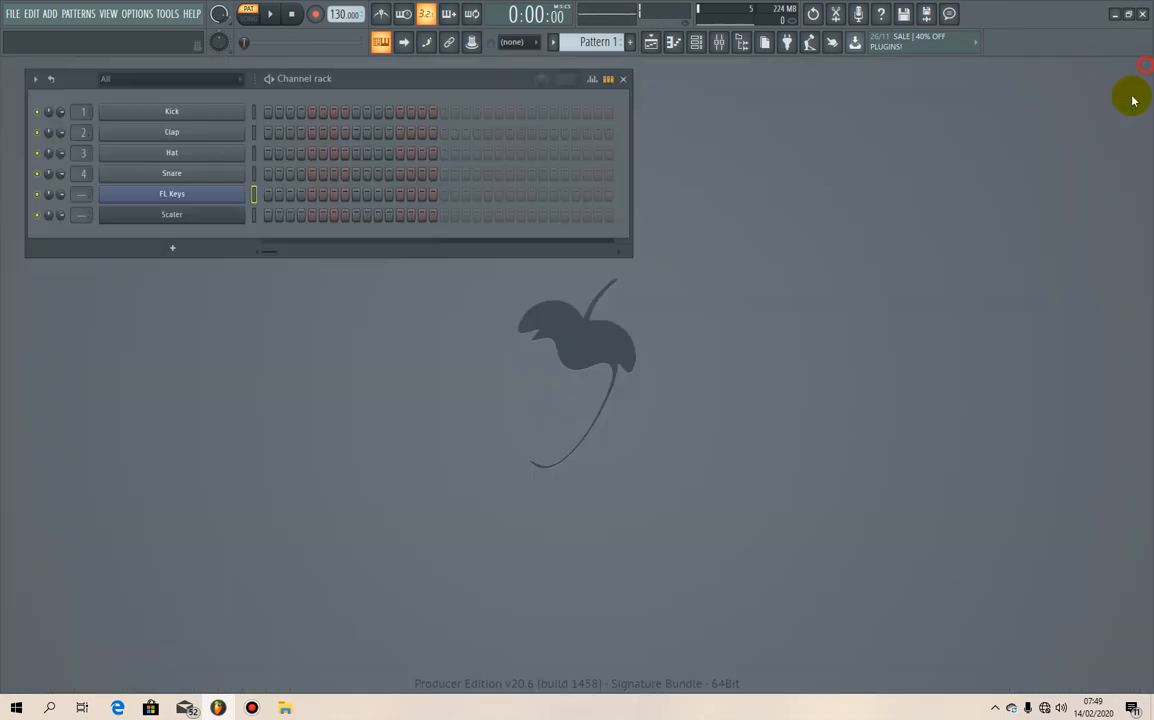
In the Scaler plugin, clear the existing chord progression and detect scales from a played C# note
left_click(178, 214)
left_click_drag(736, 148, 747, 157)
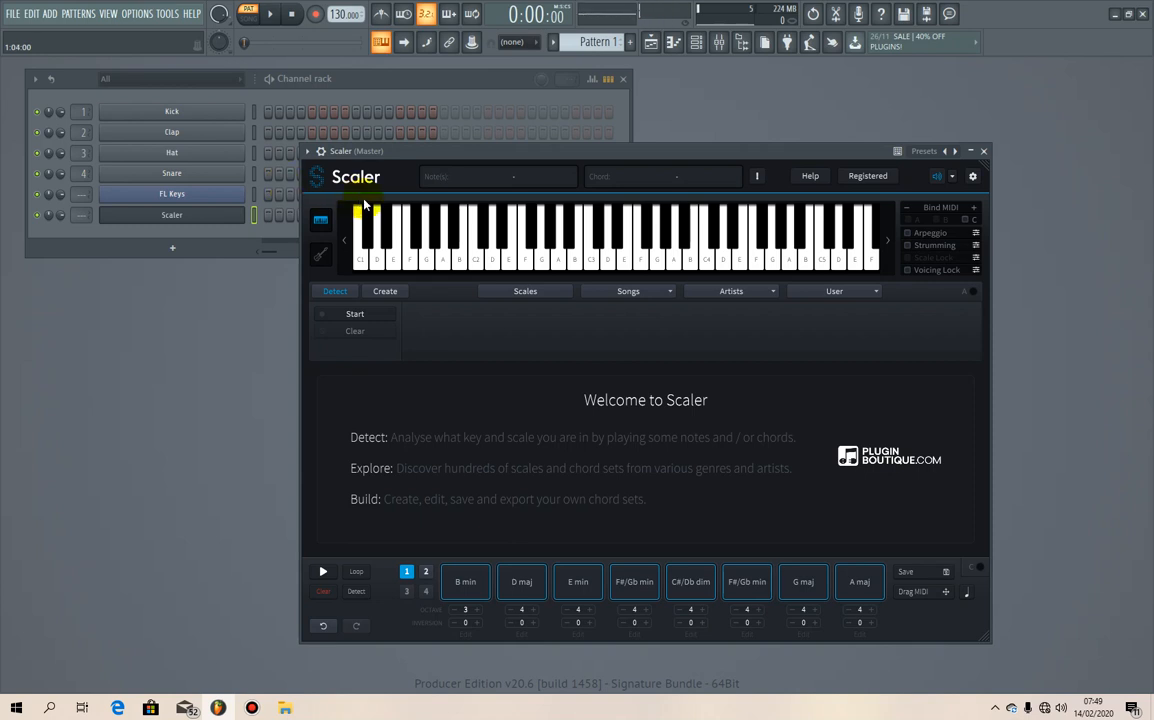
left_click(355, 318)
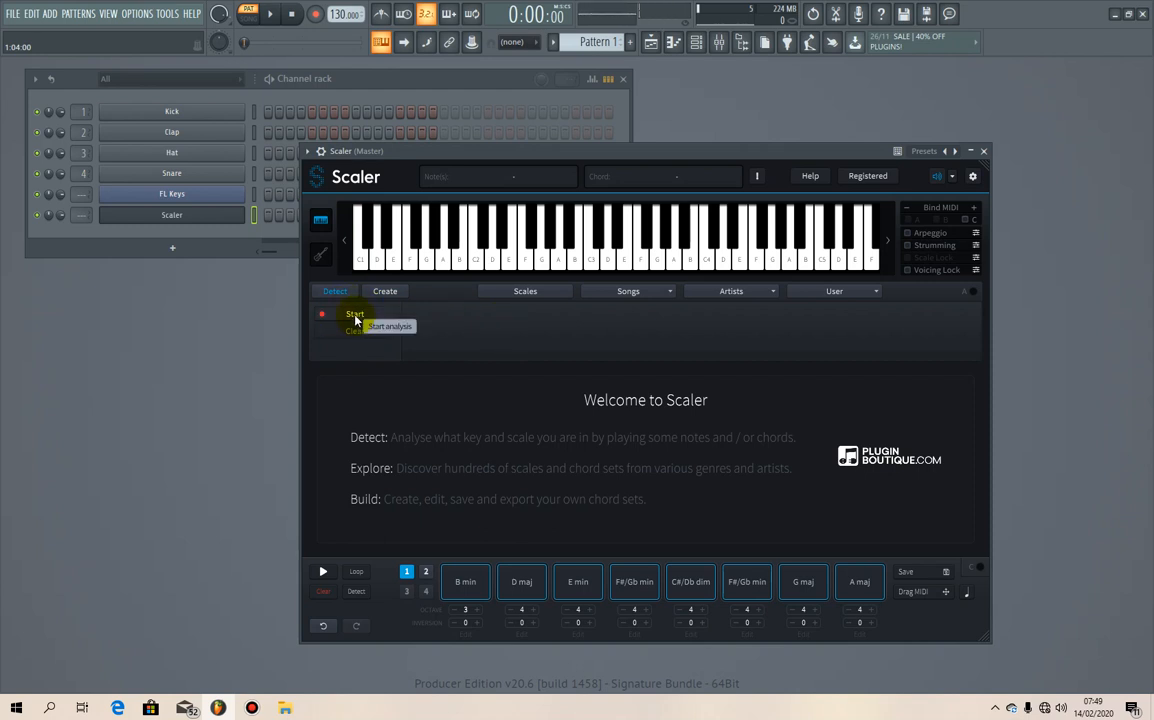
left_click(355, 318)
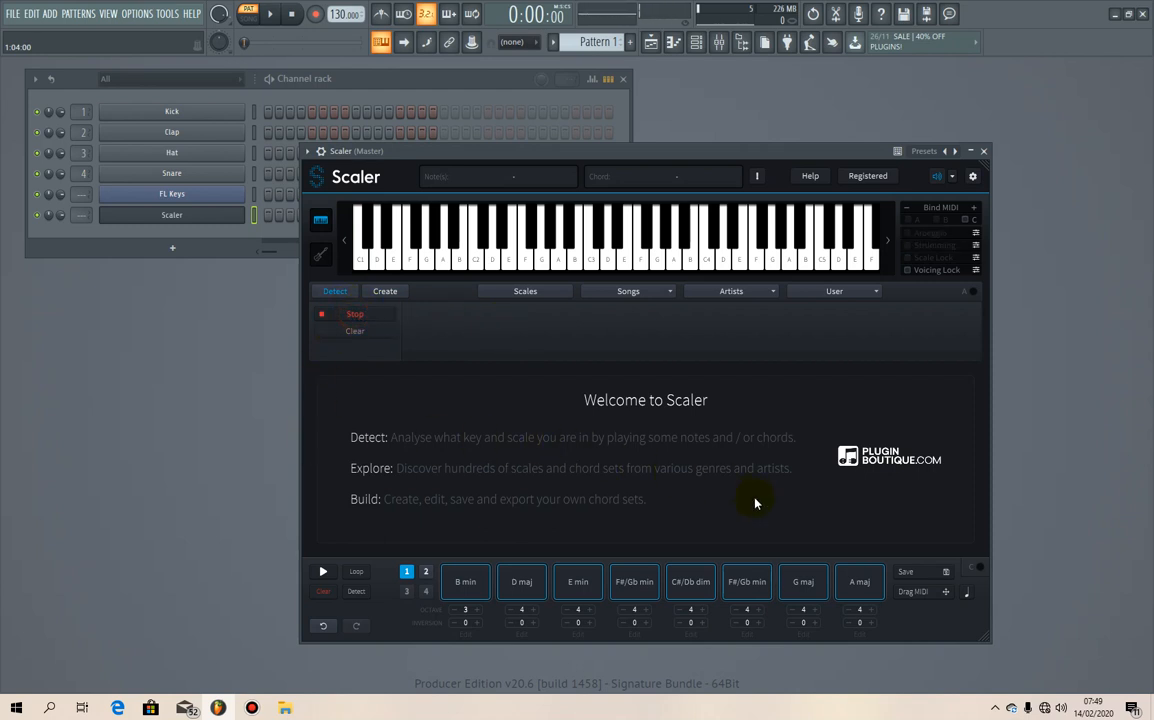
left_click(322, 591)
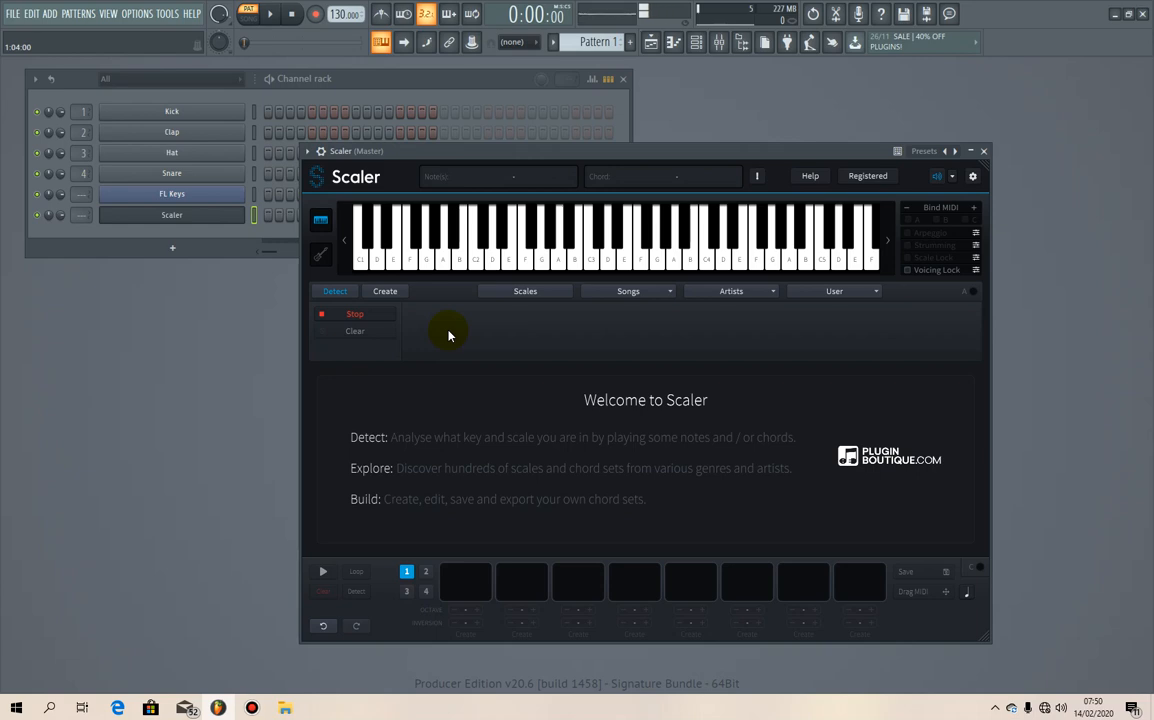
key("s")
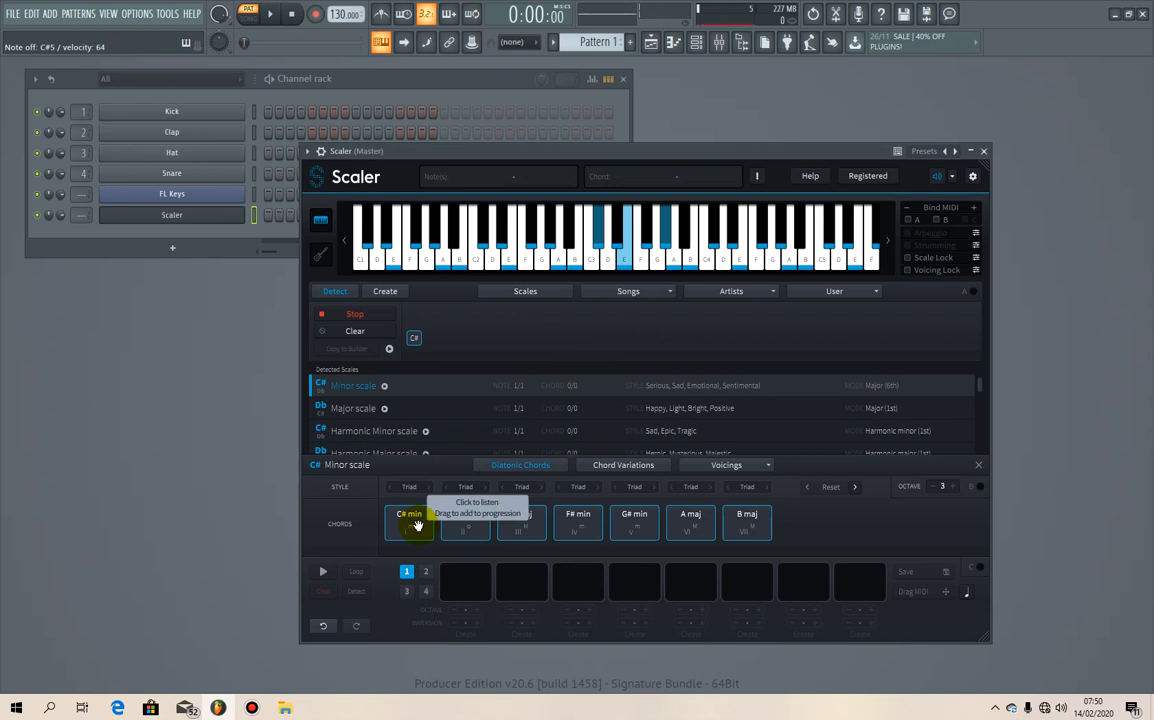
Fill the first four progression slots with C# min, D# dim, E maj and F# min from the C# Minor scale
left_click_drag(417, 526, 523, 584)
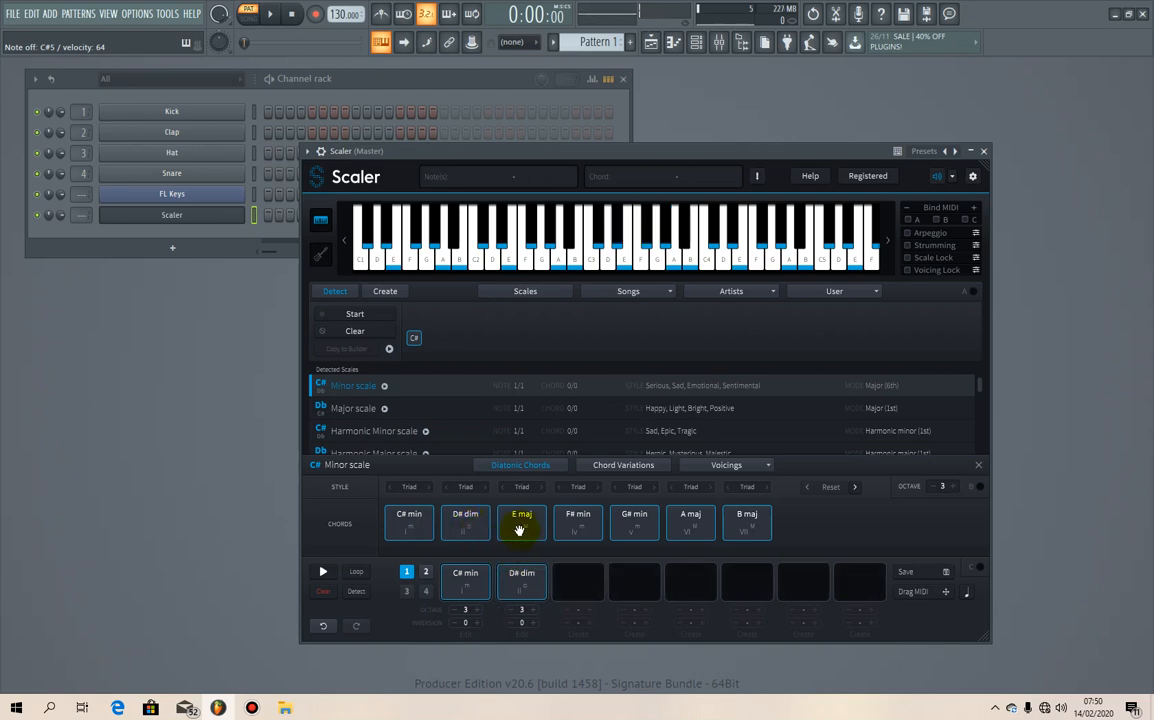
left_click_drag(518, 528, 578, 575)
left_click(578, 518)
left_click_drag(578, 518, 631, 580)
Audition the diatonic chords and add C# min, G# min, A maj and B maj to the last four progression slots
left_click(682, 540)
left_click(635, 531)
left_click(579, 531)
left_click(518, 531)
left_click(411, 532)
left_click_drag(410, 532, 690, 581)
left_click(639, 517)
left_click_drag(670, 530, 799, 582)
left_click(742, 523)
left_click_drag(742, 523, 850, 583)
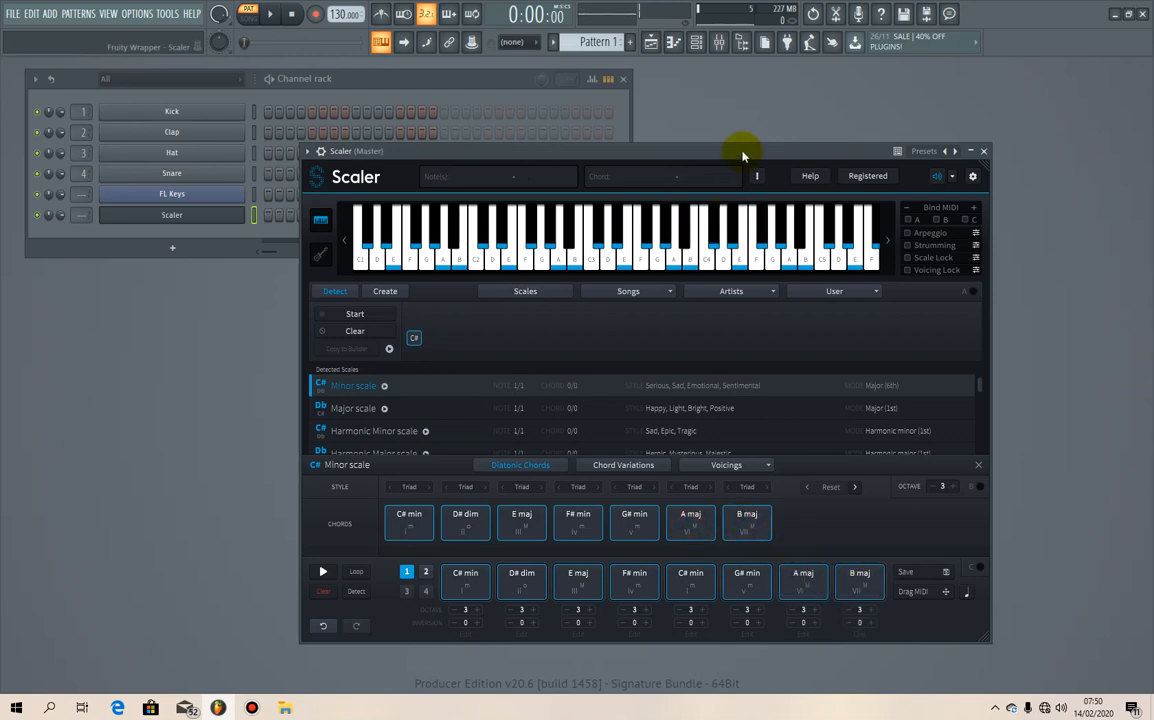
Transfer Scaler's chord progression as MIDI to the FL Keys channel and open that channel's piano roll
left_click_drag(742, 154, 868, 160)
left_click_drag(1057, 604, 220, 202)
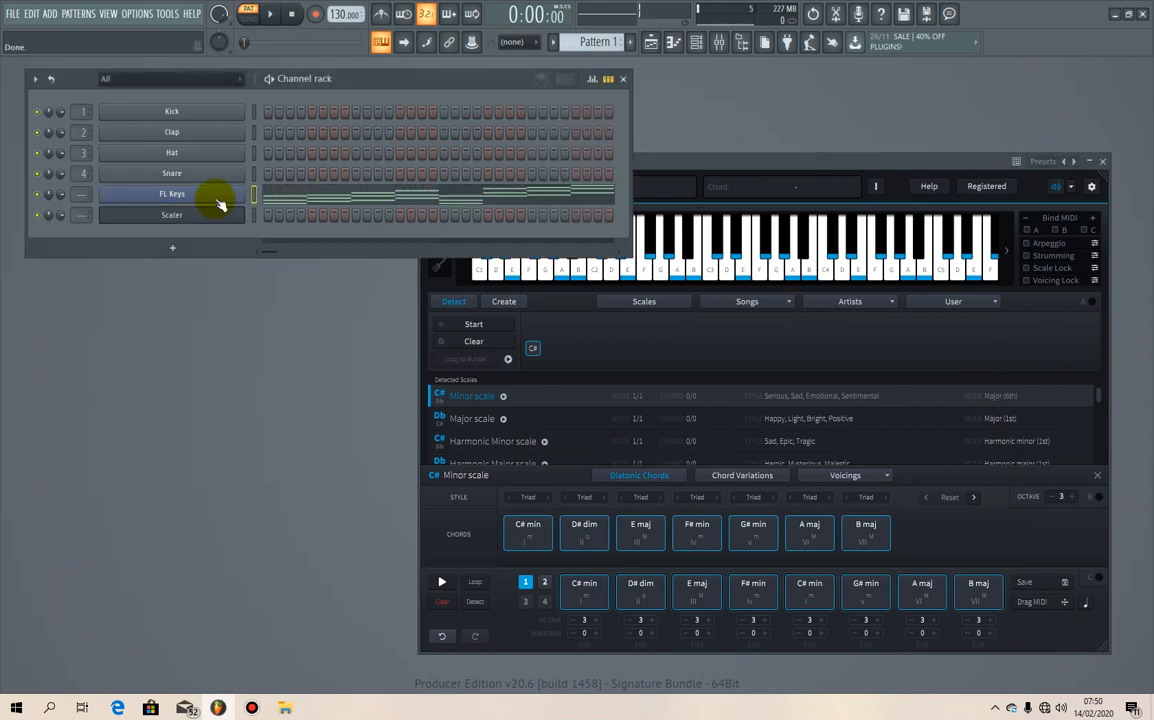
left_click(295, 204)
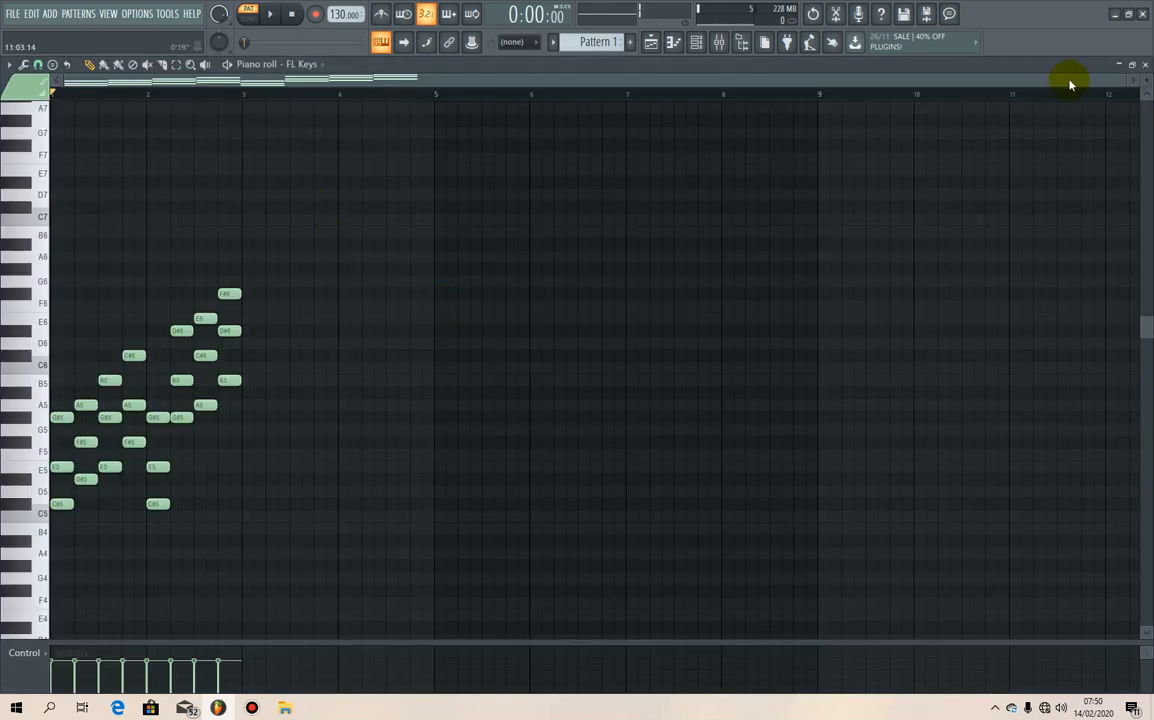
Select all the imported notes and stretch them so each chord lasts about one bar
left_click_drag(1115, 80, 744, 57)
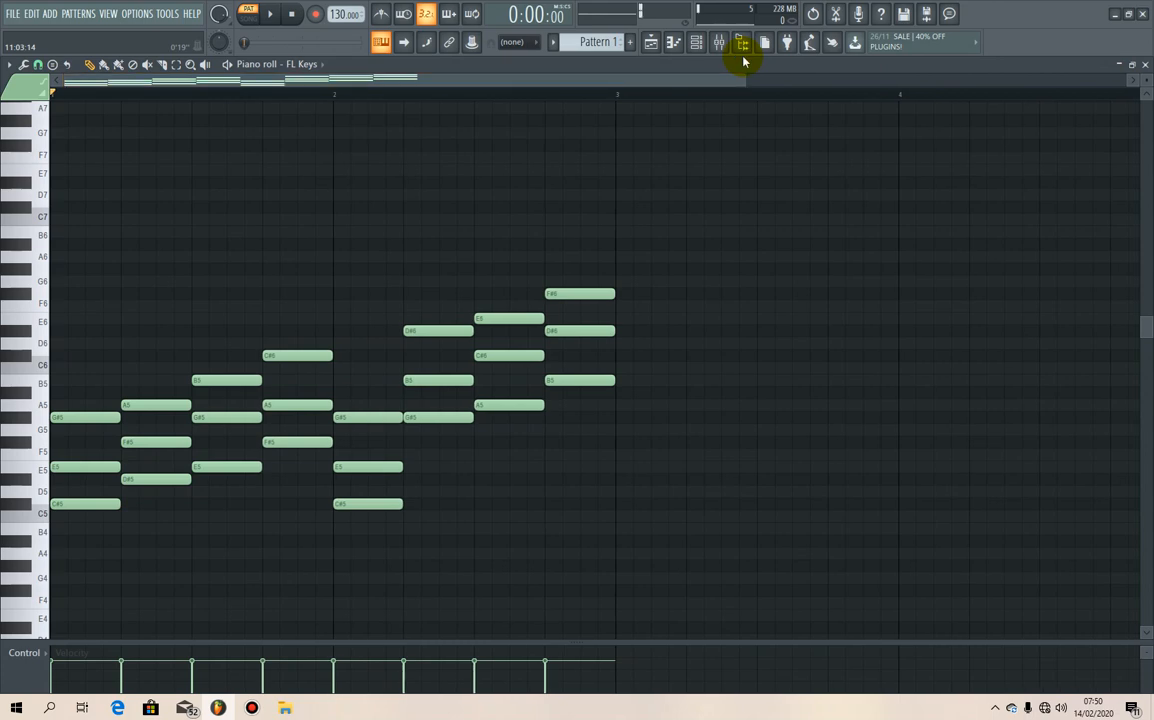
key("ctrl+a")
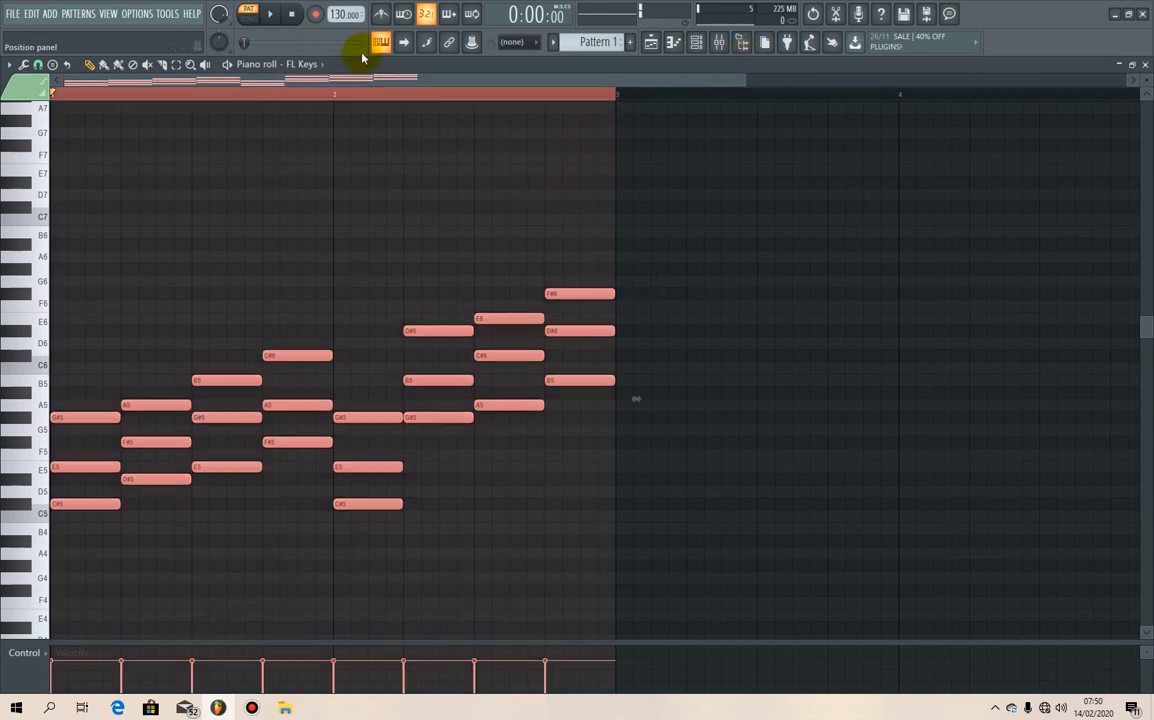
left_click_drag(640, 398, 1064, 404)
left_click_drag(373, 79, 9, 77)
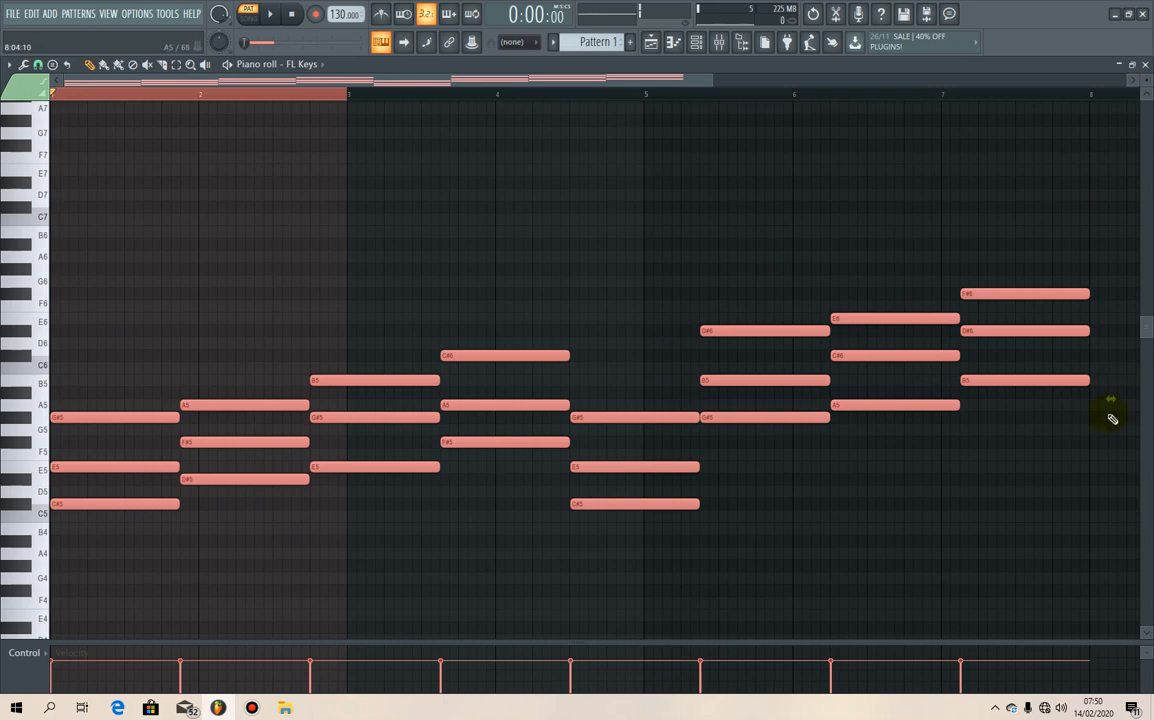
left_click_drag(1115, 400, 1149, 404)
left_click_drag(478, 80, 258, 70)
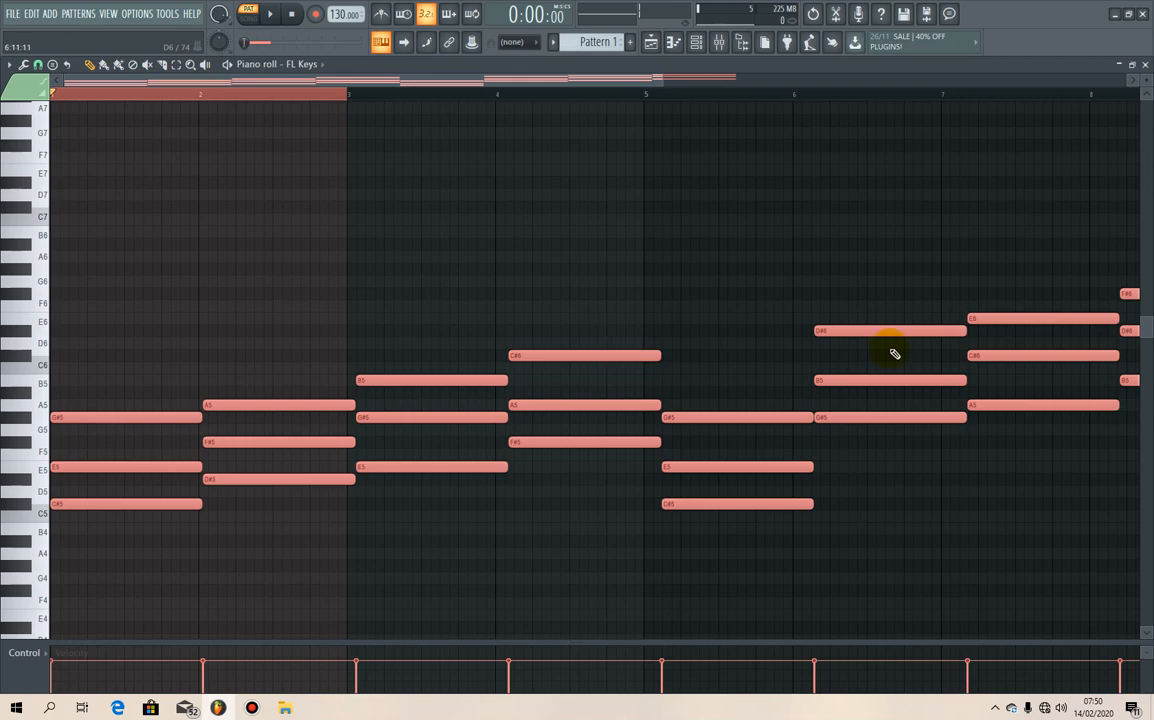
Quantize the chords and shorten them to end at bar 9 with short gaps in between, then clear the selection
key("ctrl+q")
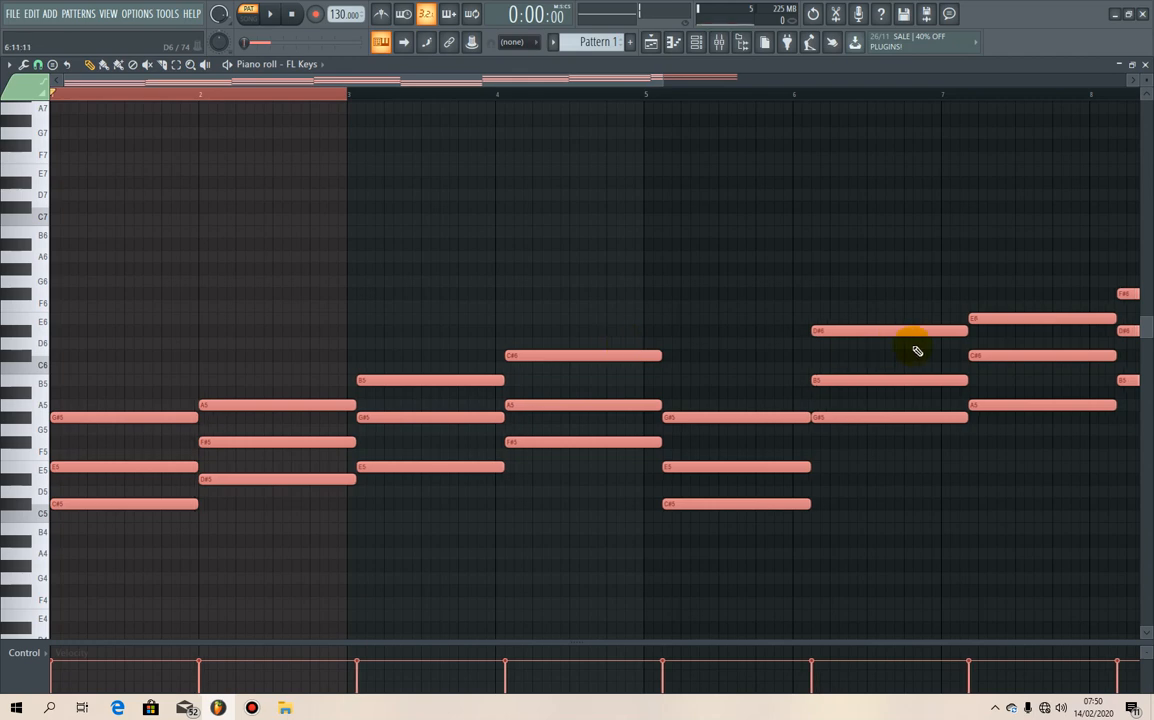
left_click_drag(660, 80, 884, 82)
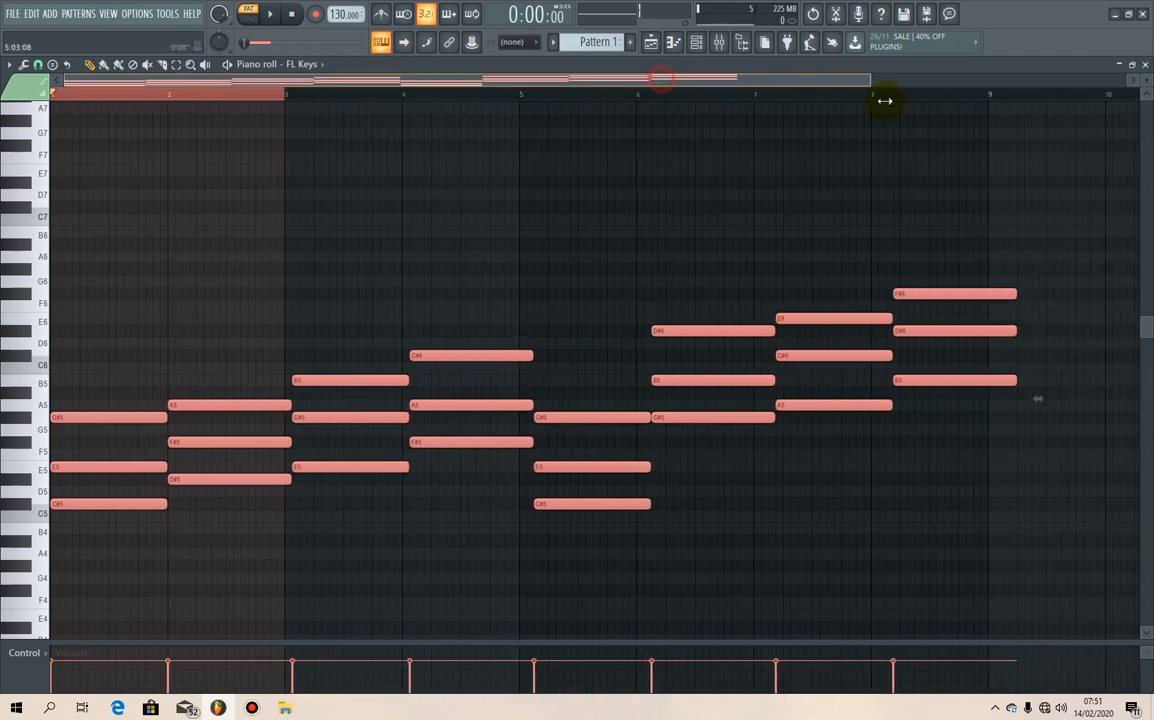
mouse_move(937, 326)
left_mouse_down()
mouse_move(920, 329)
mouse_move(945, 327)
left_mouse_up()
mouse_move(966, 397)
left_mouse_down()
mouse_move(933, 399)
mouse_move(945, 395)
left_mouse_up()
left_click_drag(922, 292, 912, 292)
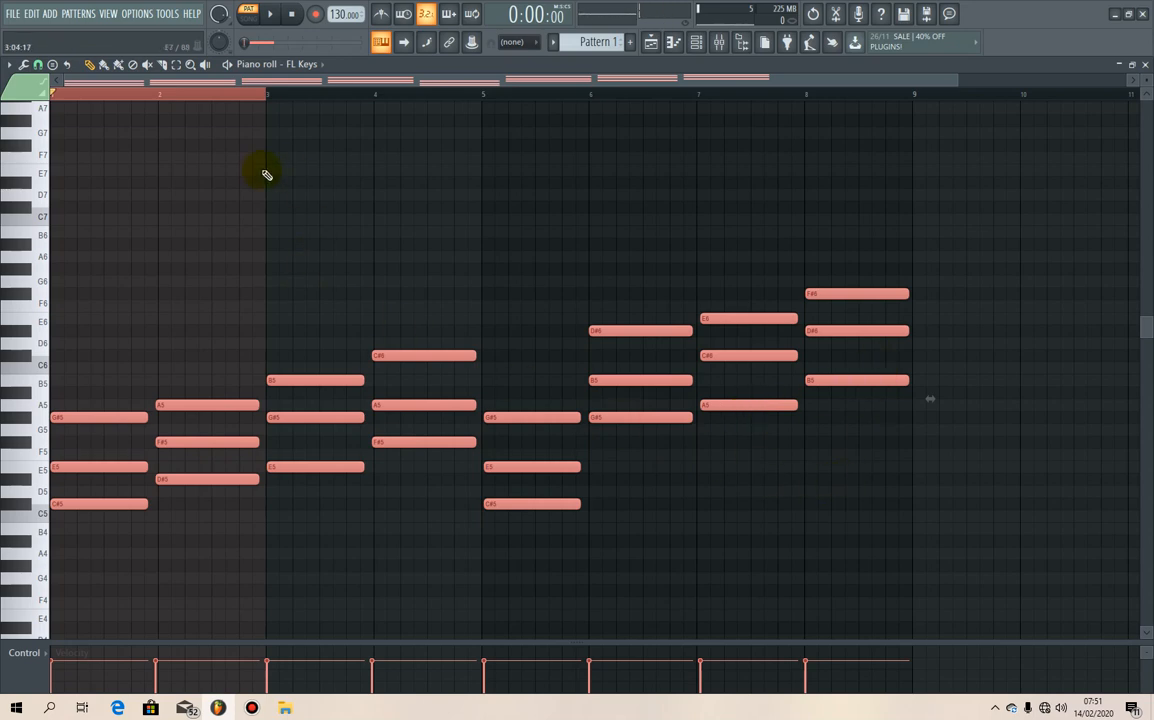
left_click(55, 93)
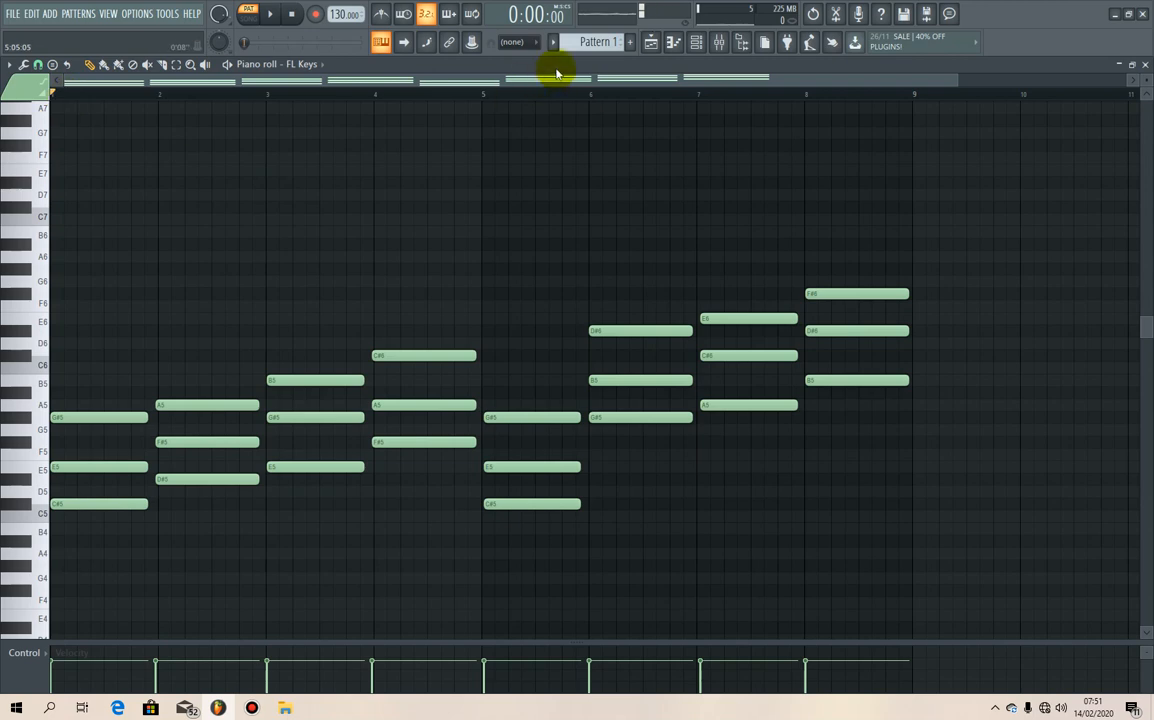
Play back the stretched chord progression, then close the piano roll and stop playback
key("space")
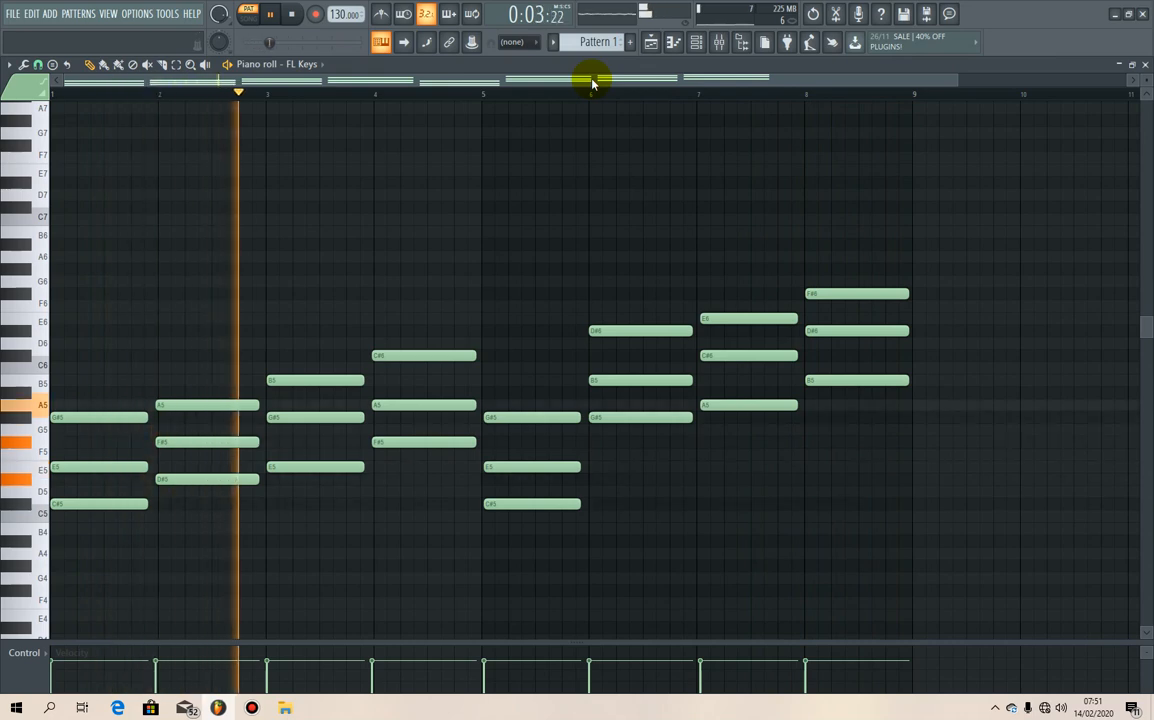
scroll(593, 83, "down", 2)
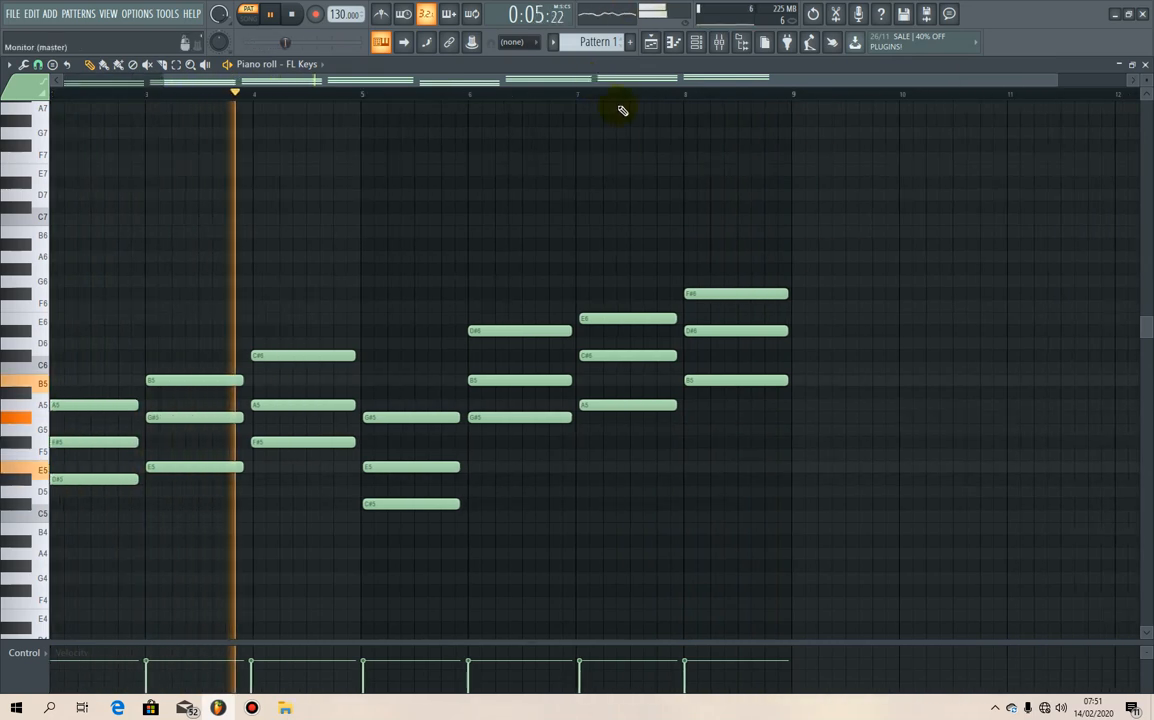
left_click_drag(637, 82, 442, 85)
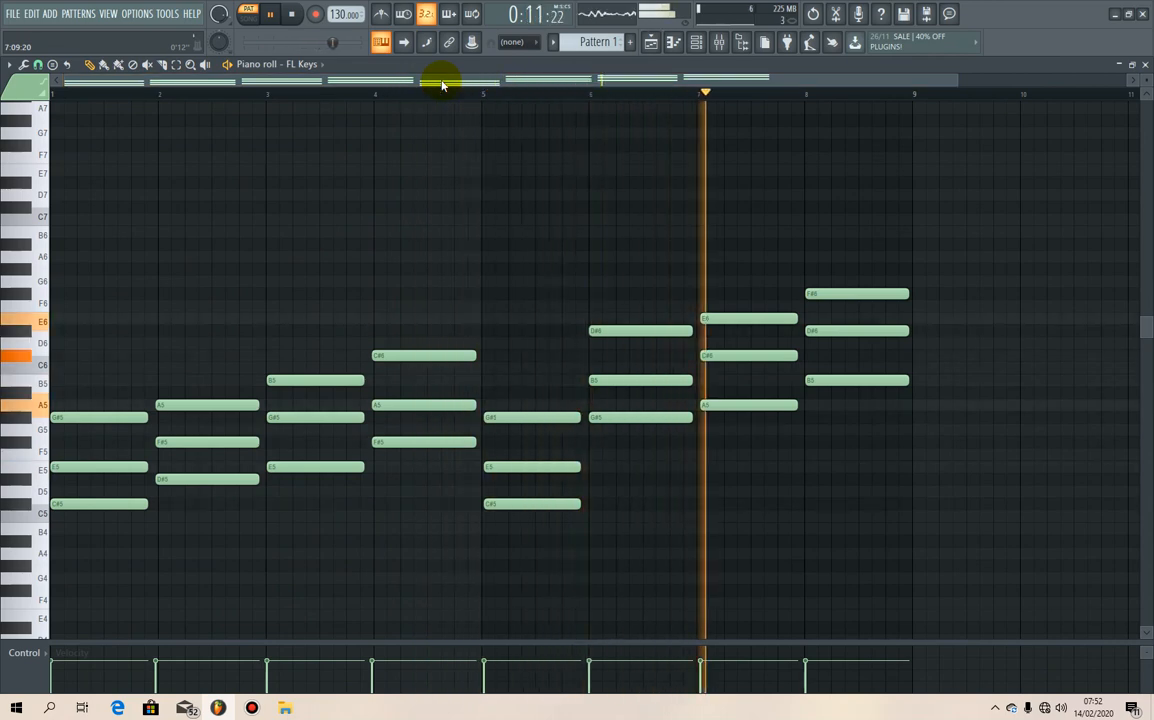
left_click(1145, 64)
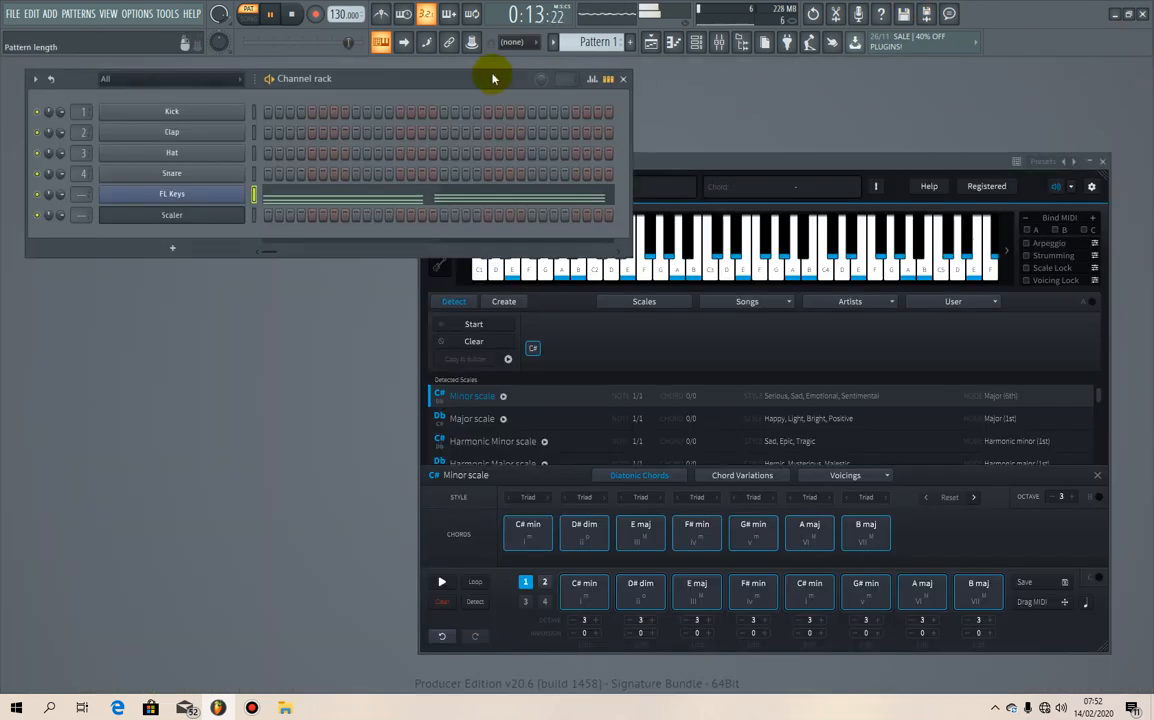
key("space")
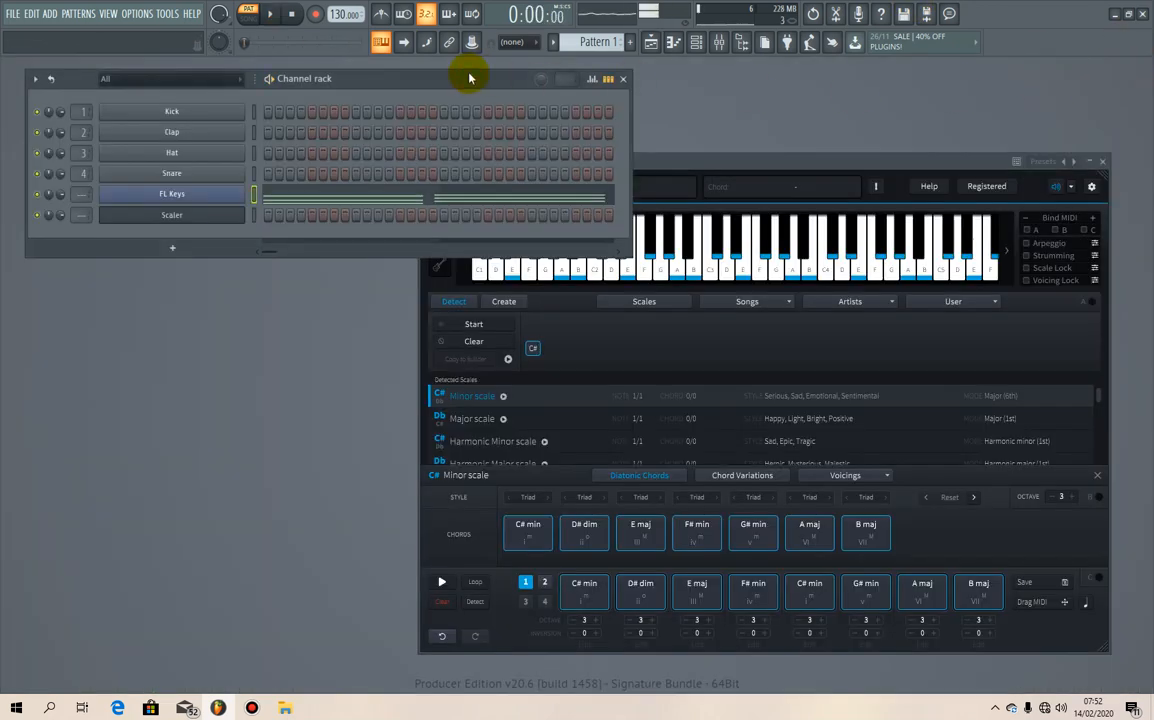
Show the file browser and open the backup project "untitled (autosaved at 7h46)" from the Backup folder
left_click(741, 43)
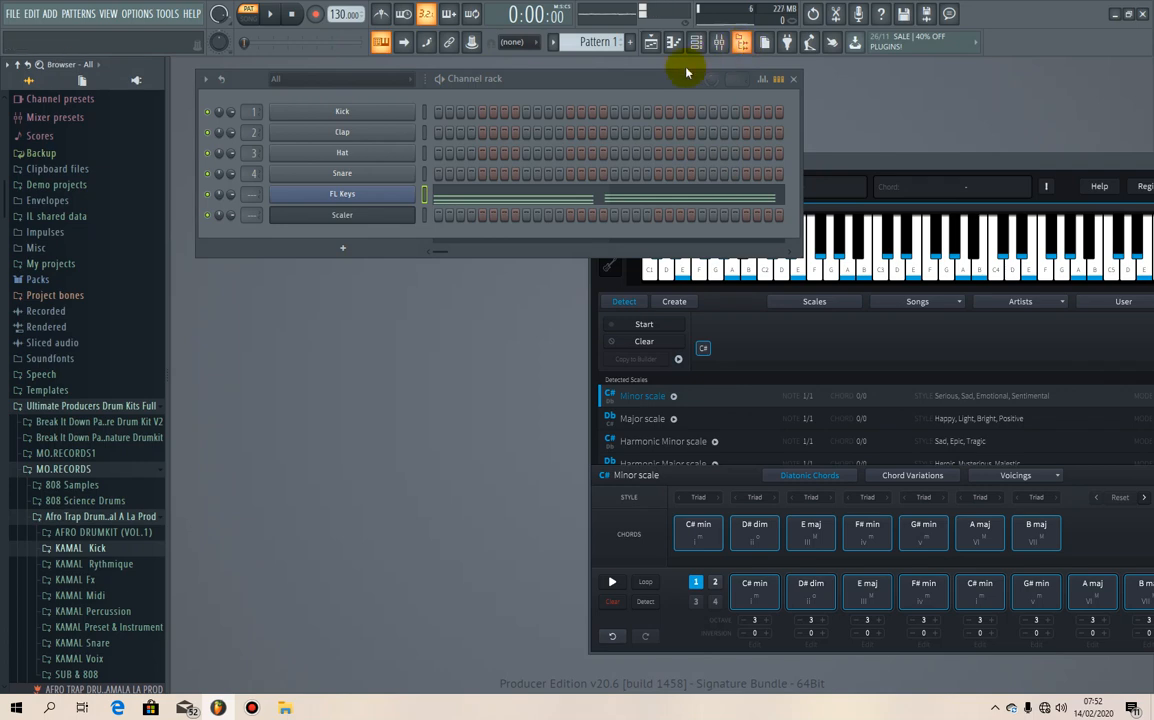
left_click(75, 406)
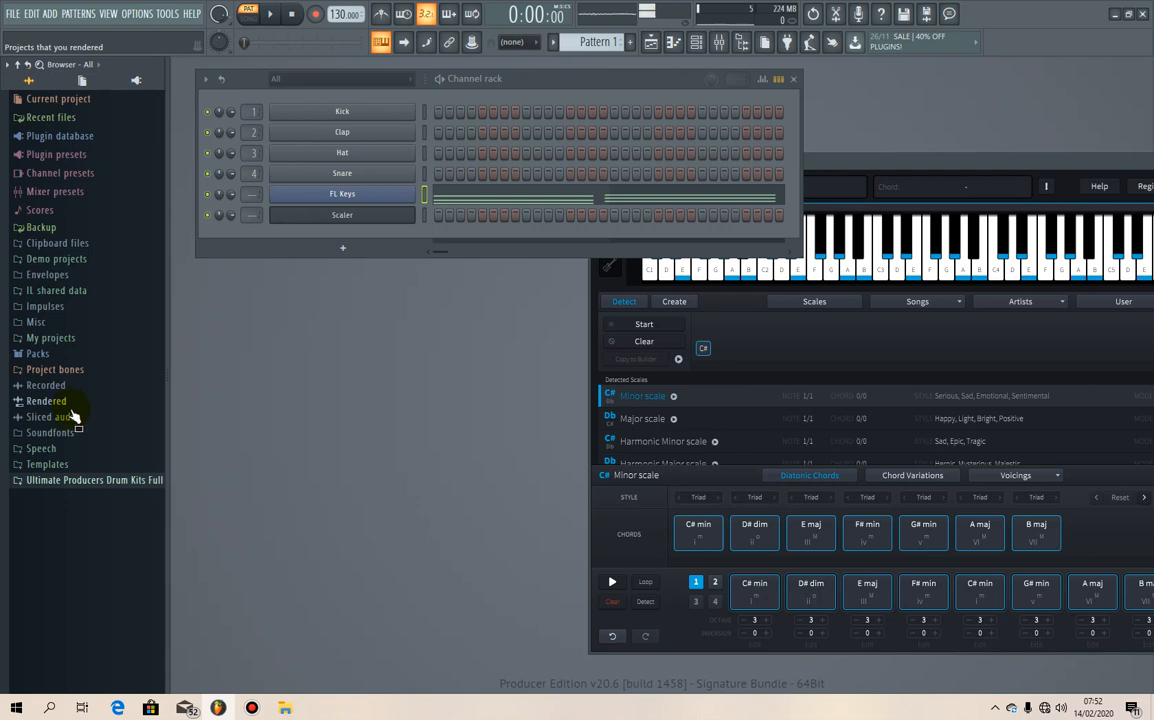
left_click(38, 227)
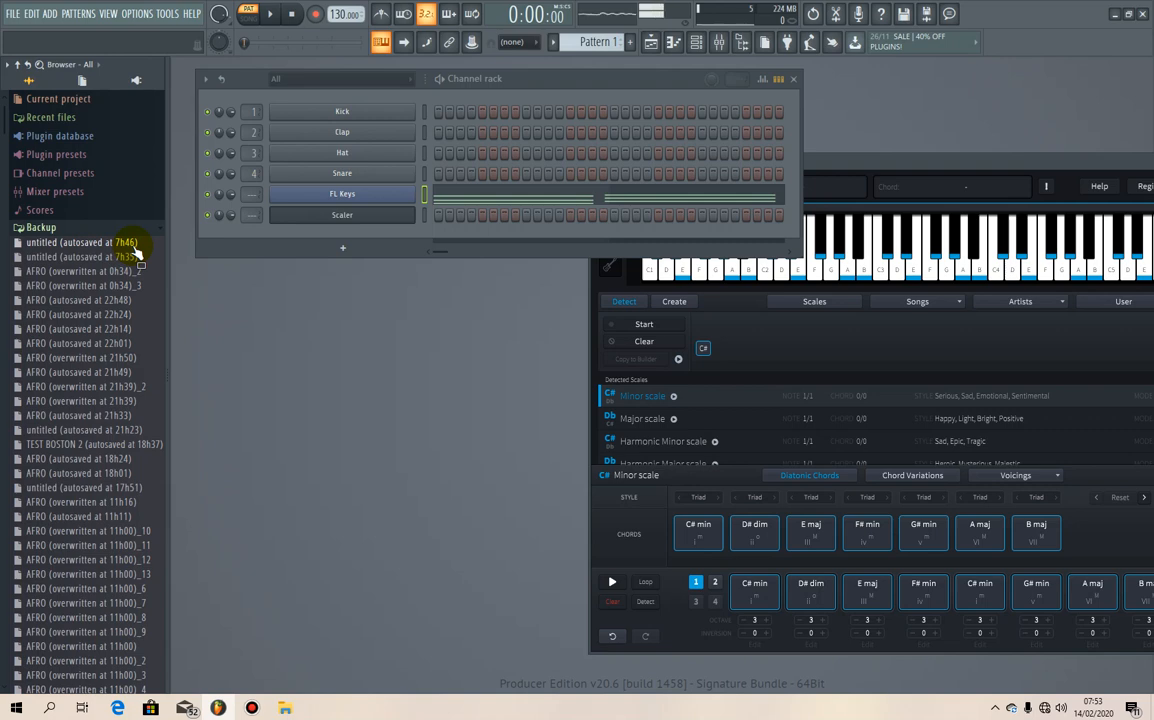
right_click(136, 245)
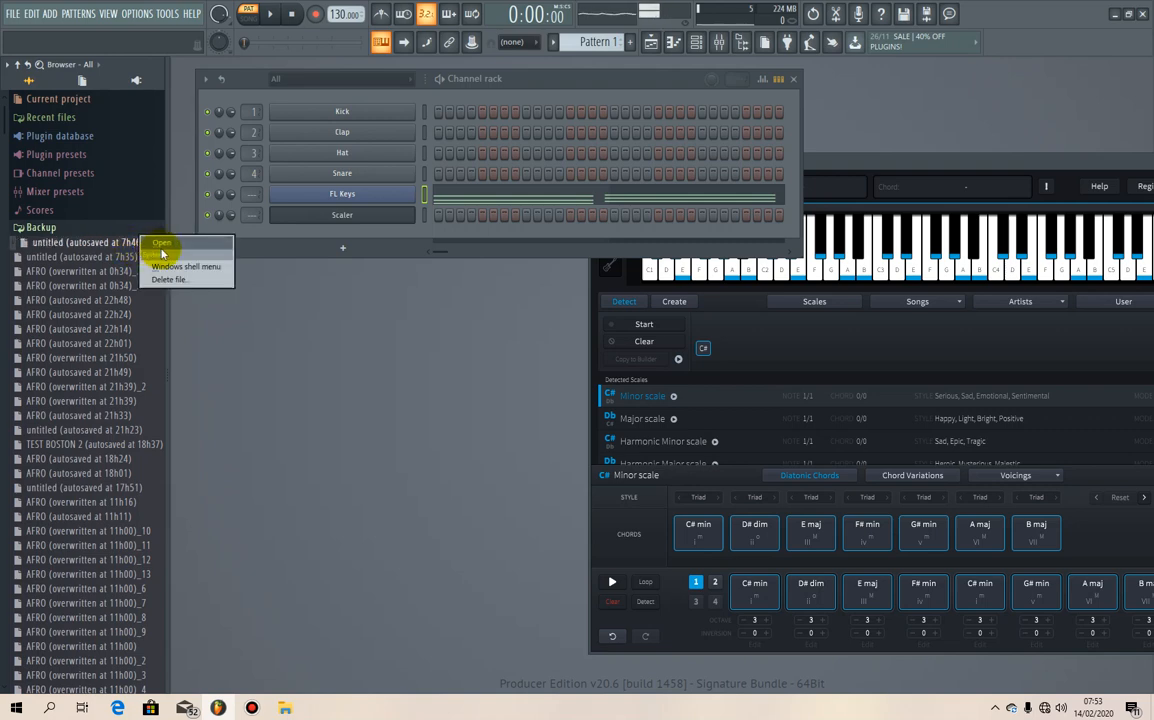
left_click(161, 246)
left_click(546, 387)
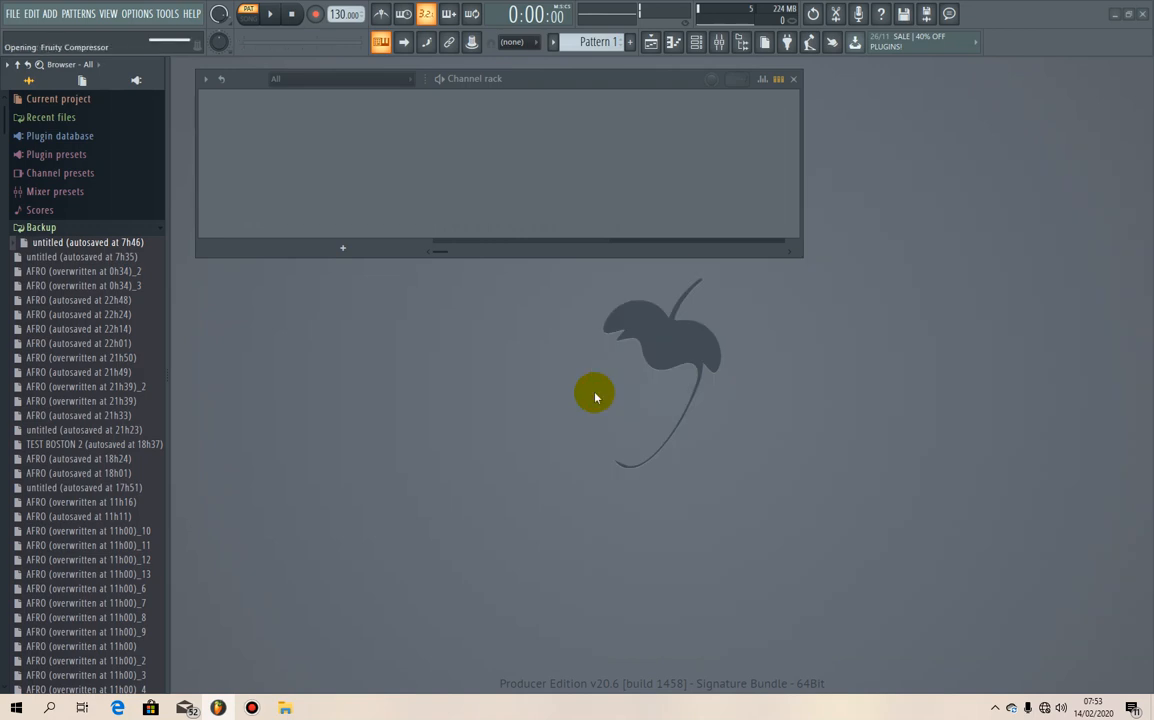
Open the FL Keys instrument and try out notes on its on-screen keyboard
left_click(368, 194)
left_click(450, 416)
left_click_drag(450, 416, 543, 433)
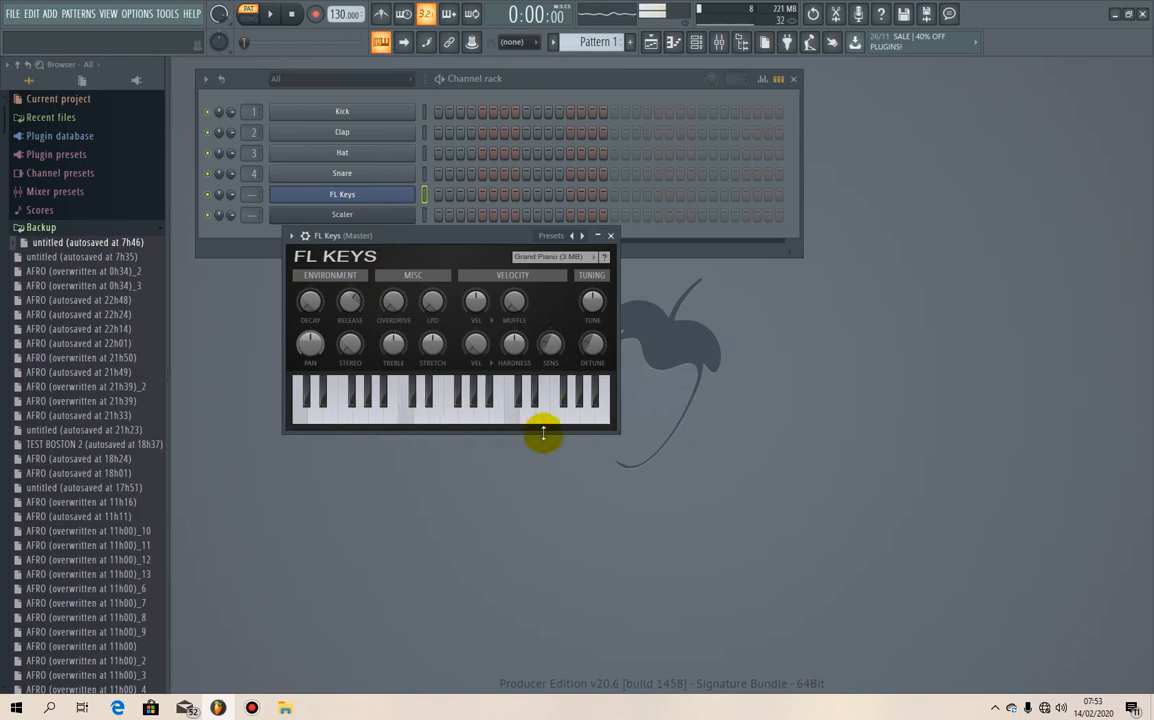